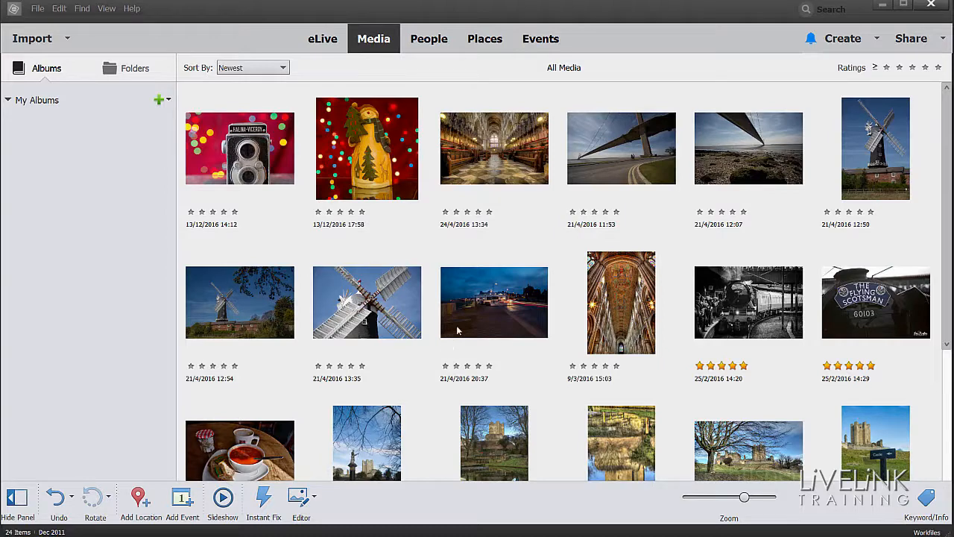
Open the windmill photo dated 21/4/2016 12:54 in Instant Fix
click(239, 313)
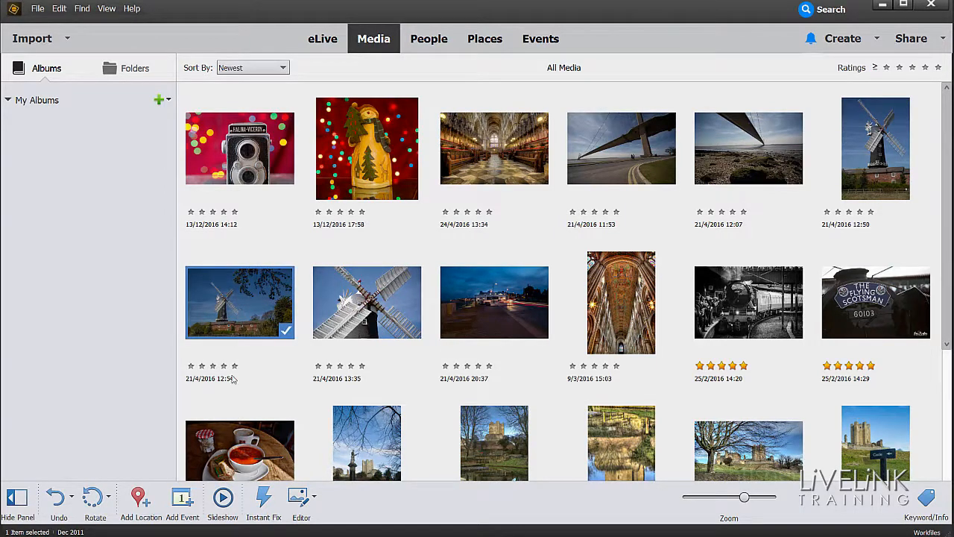
click(265, 498)
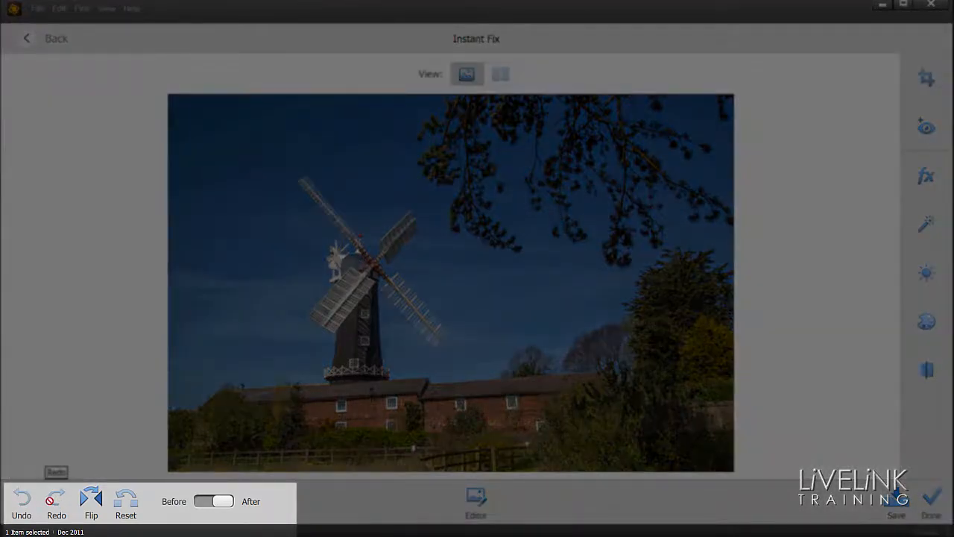
Flip the windmill photo horizontally and flip it back to its original orientation
click(91, 500)
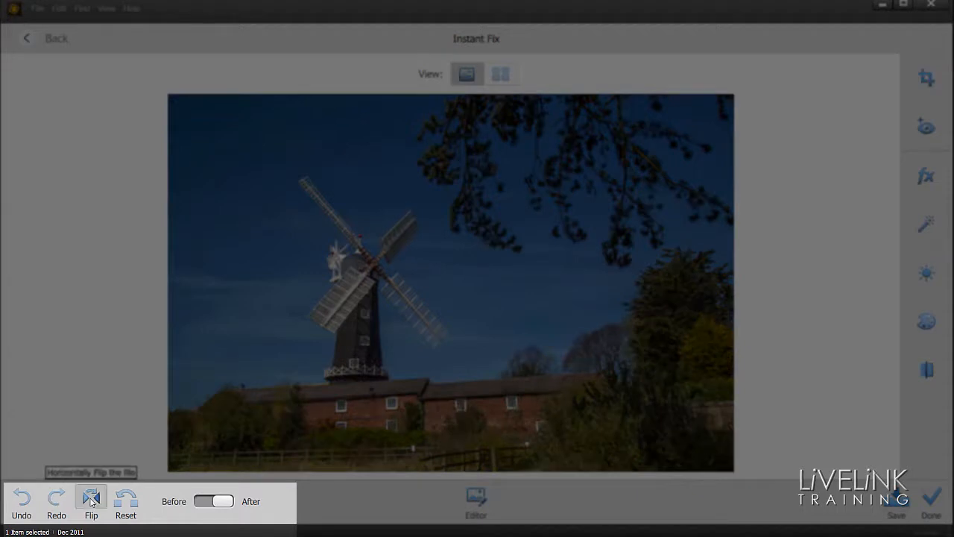
click(92, 501)
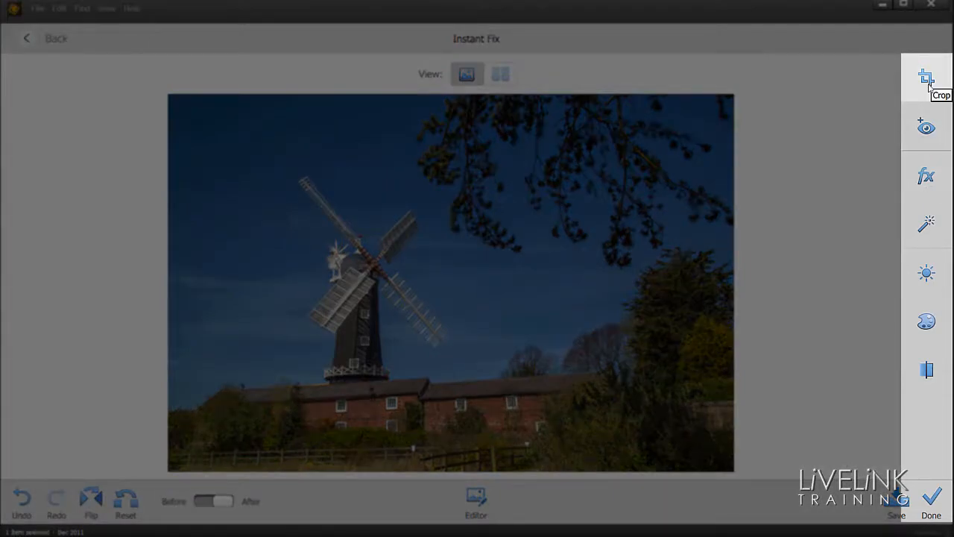
Try a 1 X 1 crop frame on the photo, shrinking it slightly and repositioning it around the windmill
click(929, 87)
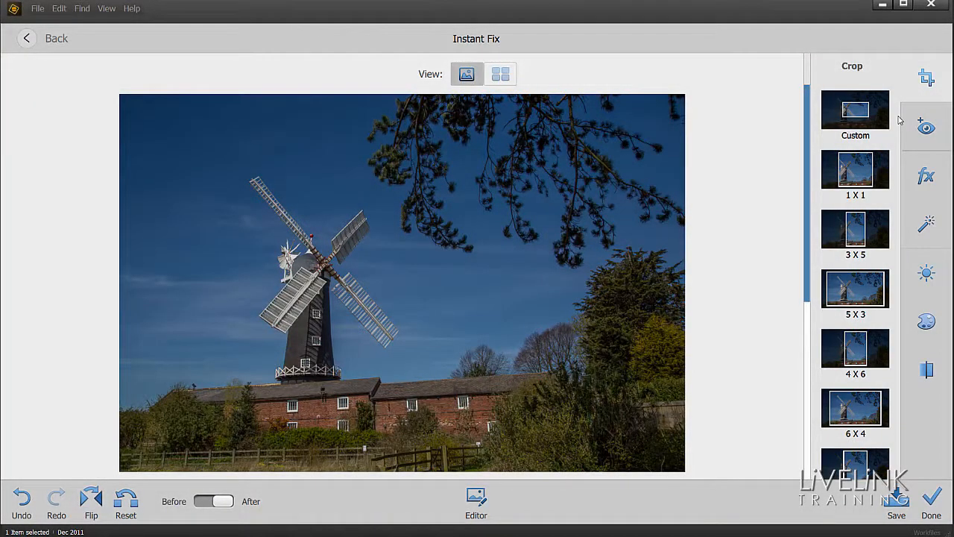
click(861, 179)
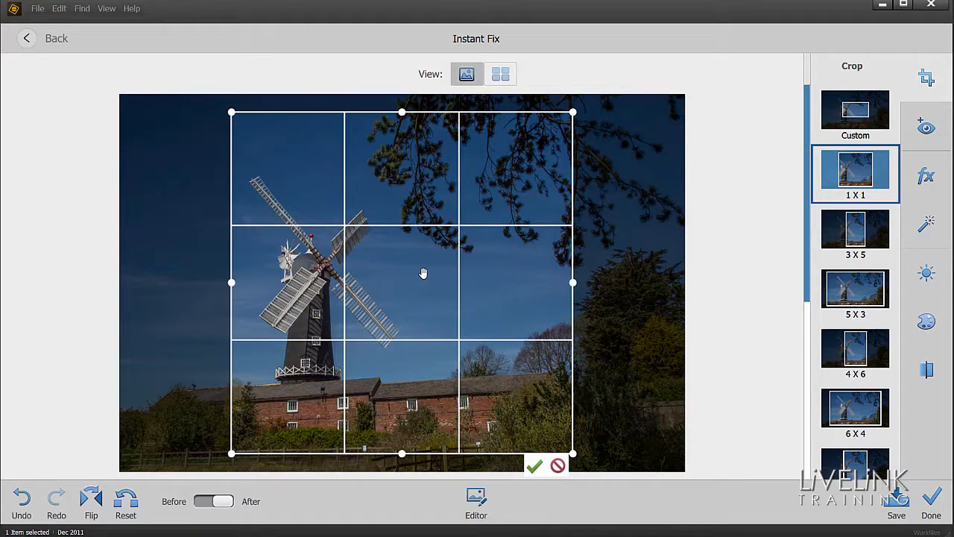
drag(423, 273, 401, 285)
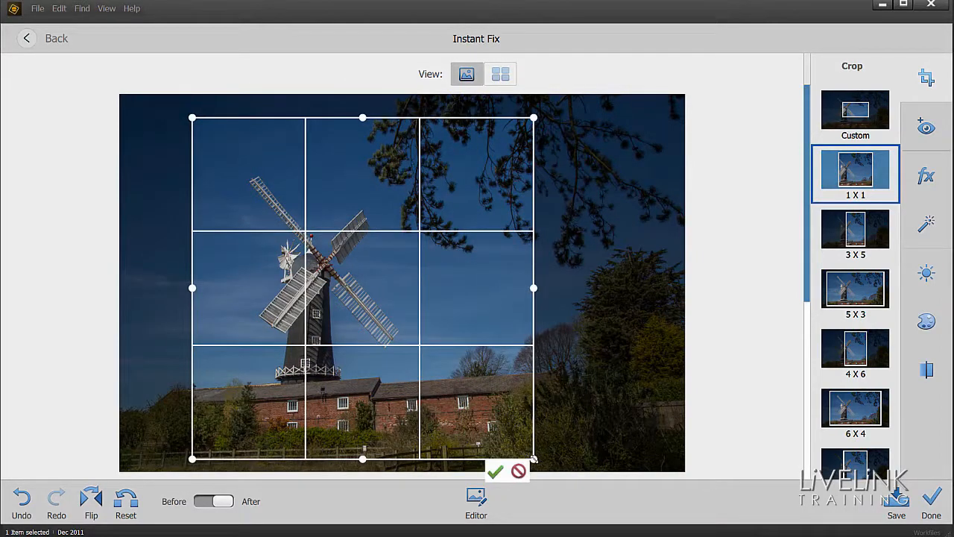
drag(534, 459, 529, 399)
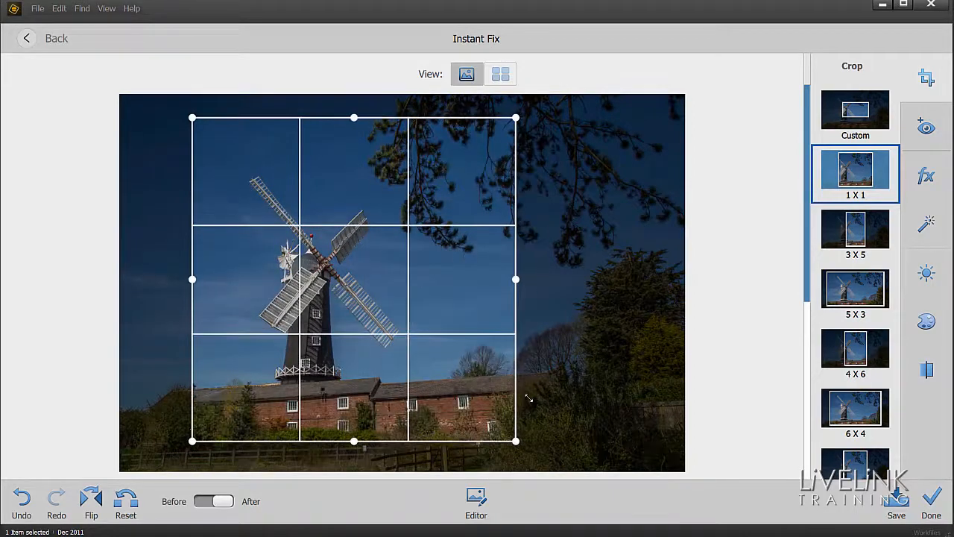
drag(452, 286, 364, 285)
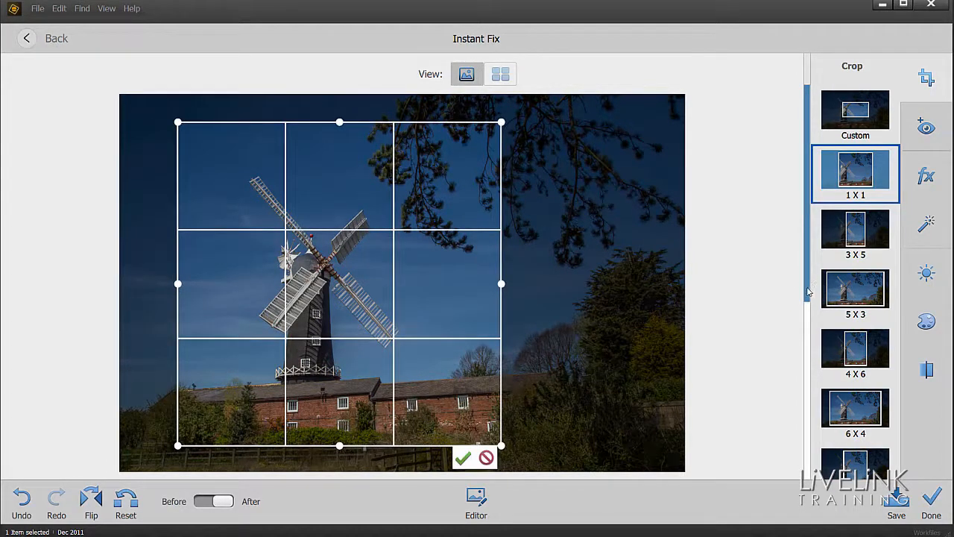
Crop the photo with the landscape preset listed after 8 X 10, shrinking and positioning the frame around the windmill and brick buildings
drag(808, 293, 845, 457)
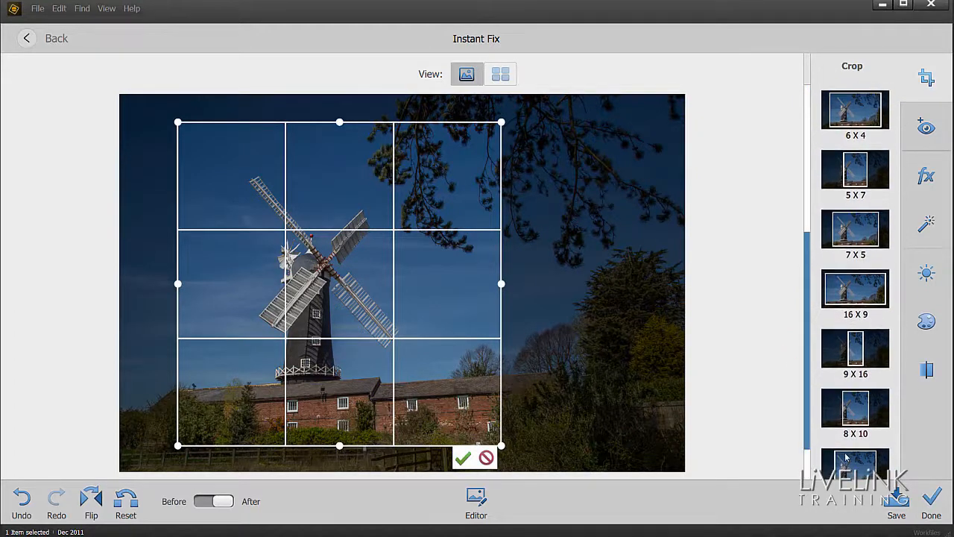
click(857, 467)
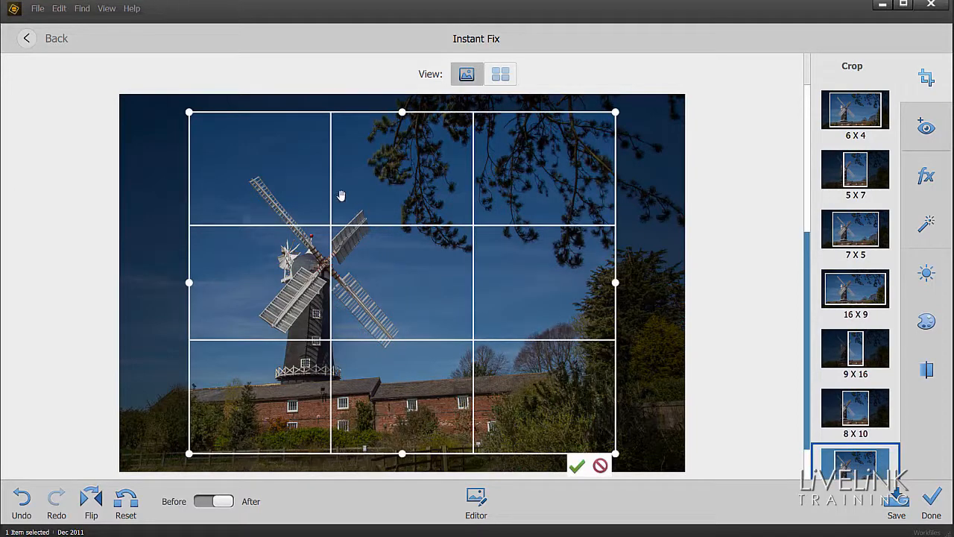
mouse_move(420, 269)
mouse_down()
mouse_move(366, 261)
mouse_move(417, 272)
mouse_up()
drag(616, 458, 592, 425)
drag(492, 298, 493, 325)
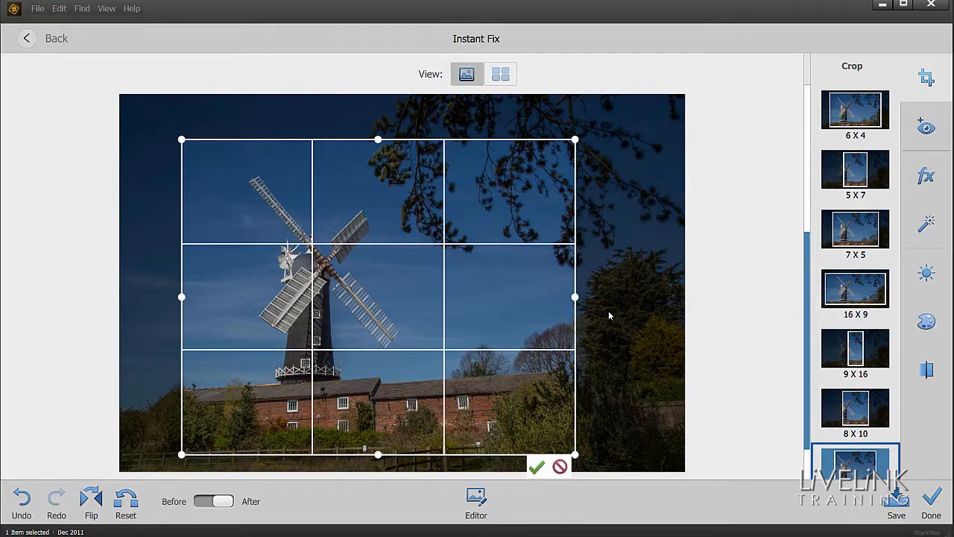
click(536, 468)
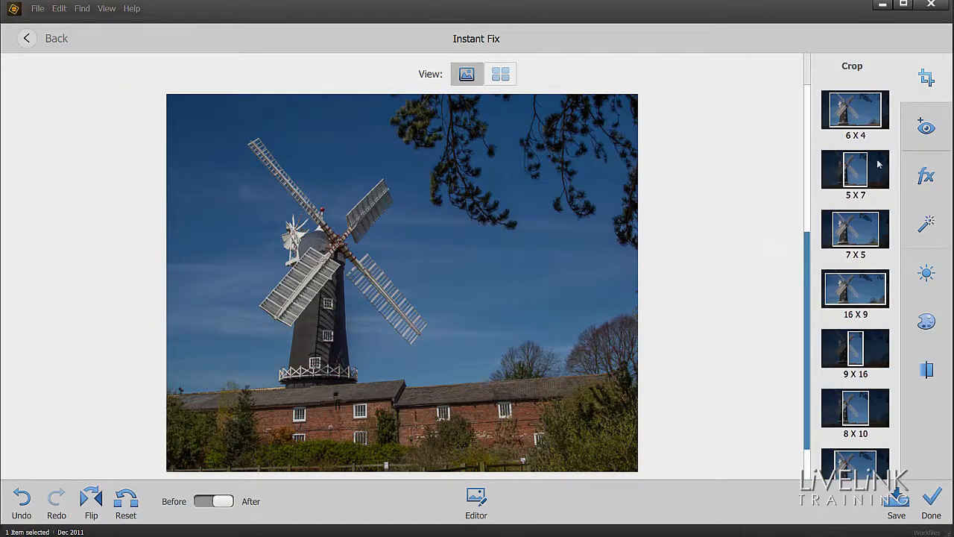
Run the red eye fix on the cropped photo and apply the Caramel effect
click(927, 129)
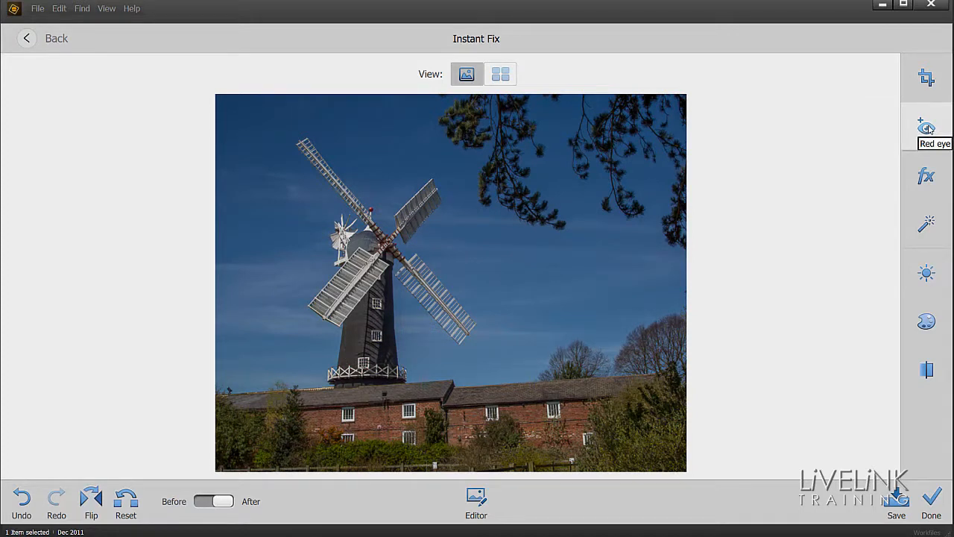
click(923, 183)
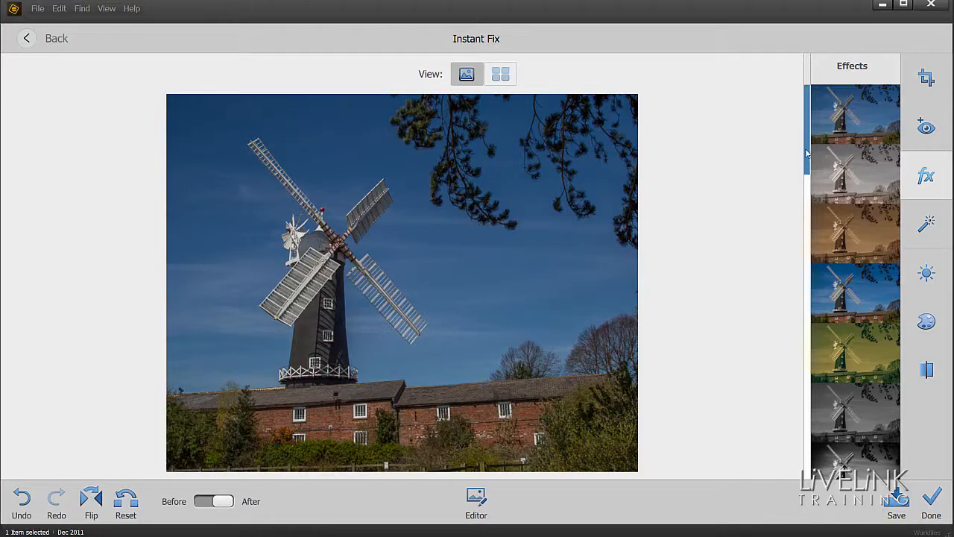
drag(808, 155, 820, 191)
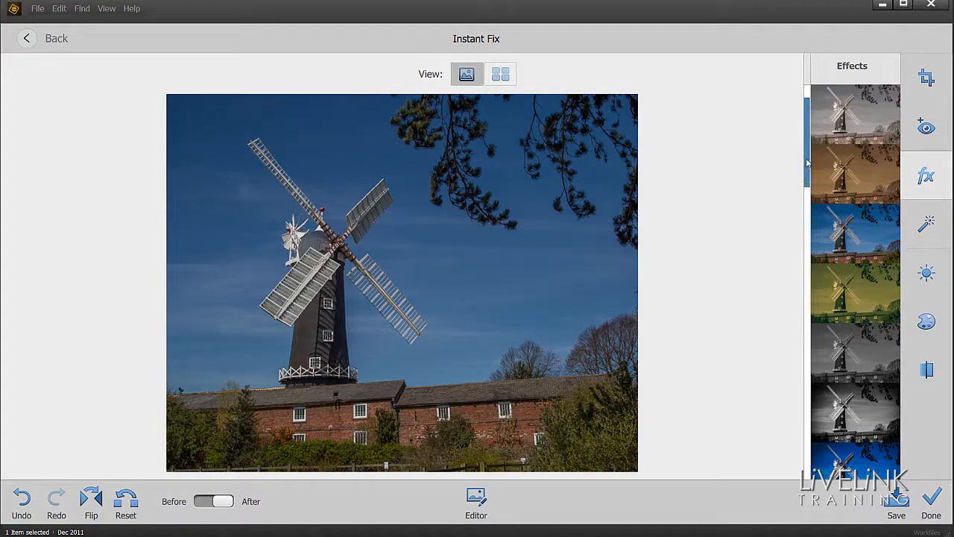
drag(809, 168, 806, 202)
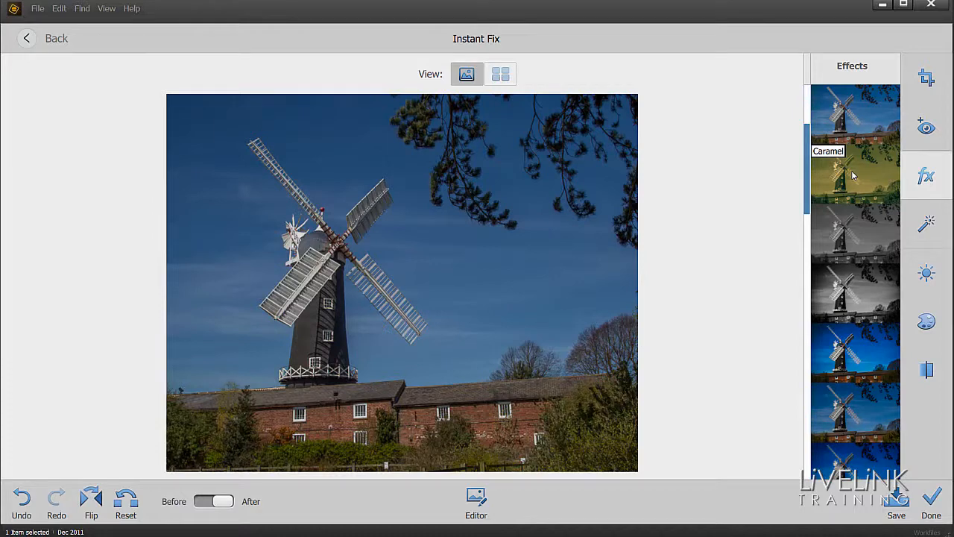
click(854, 174)
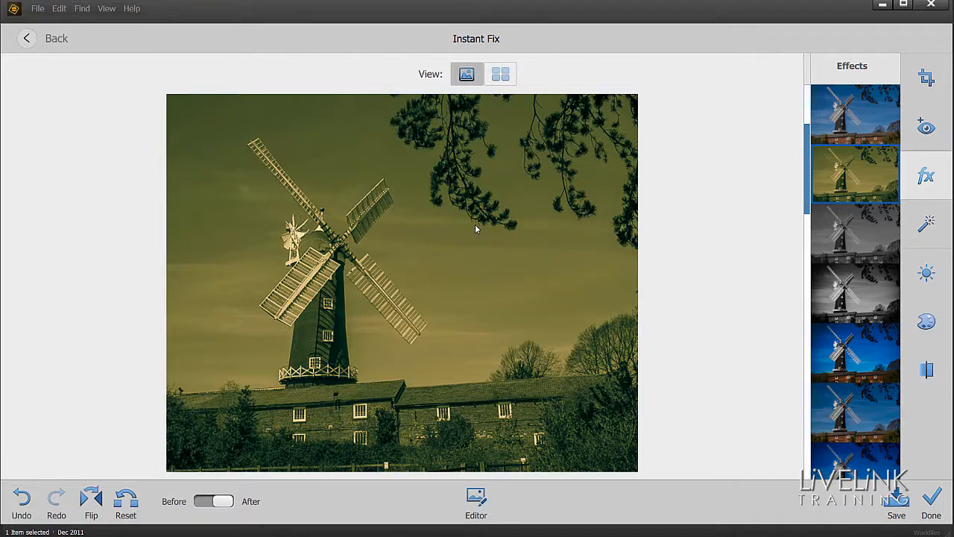
Try the one-step automatic fix on the tinted photo and undo it
click(926, 223)
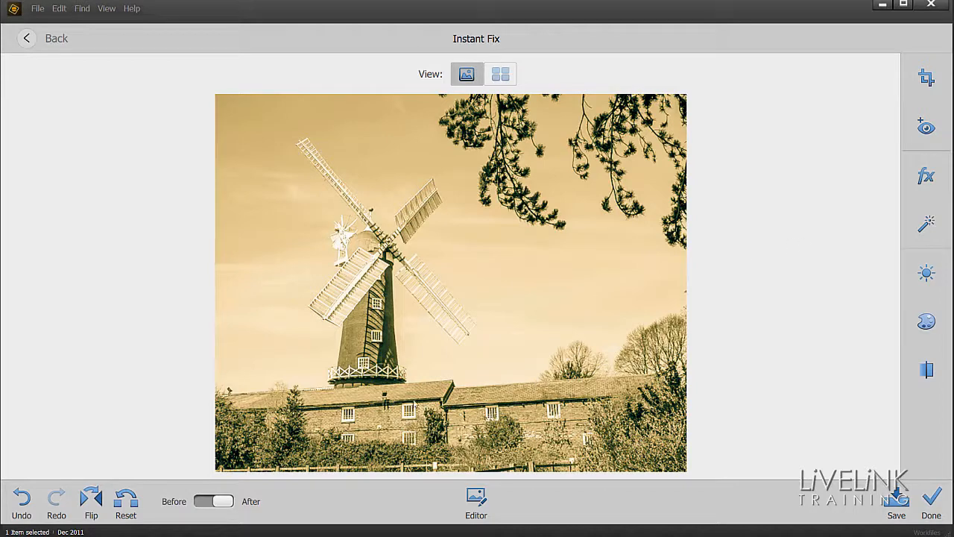
click(22, 499)
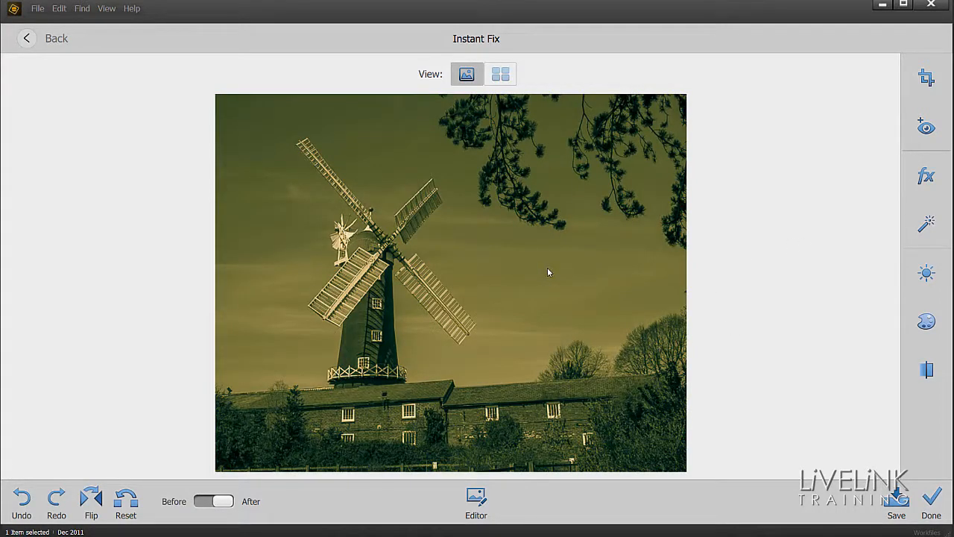
Brighten the photo slightly with the Light adjustment and set Color just below its starting level
click(925, 271)
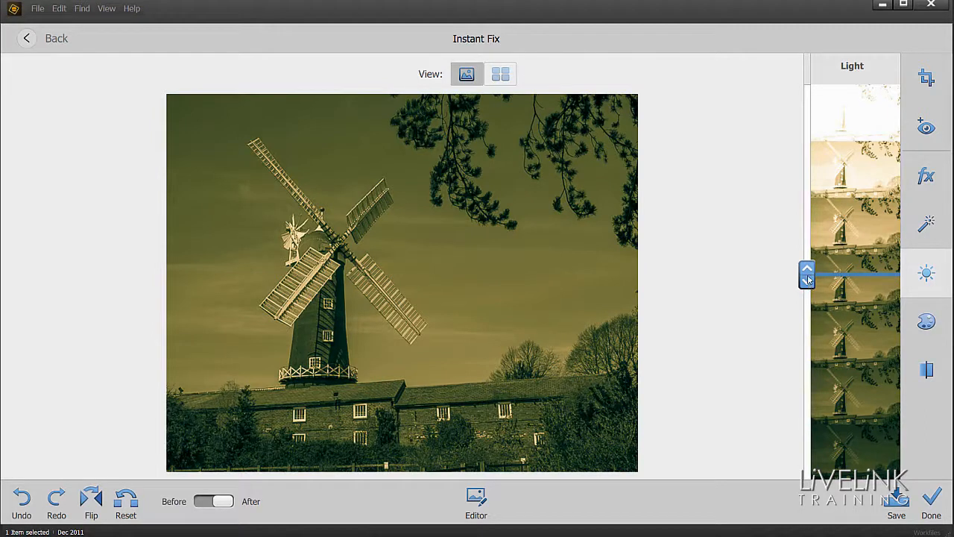
mouse_move(809, 282)
mouse_down()
mouse_move(809, 184)
mouse_move(805, 405)
mouse_move(808, 248)
mouse_up()
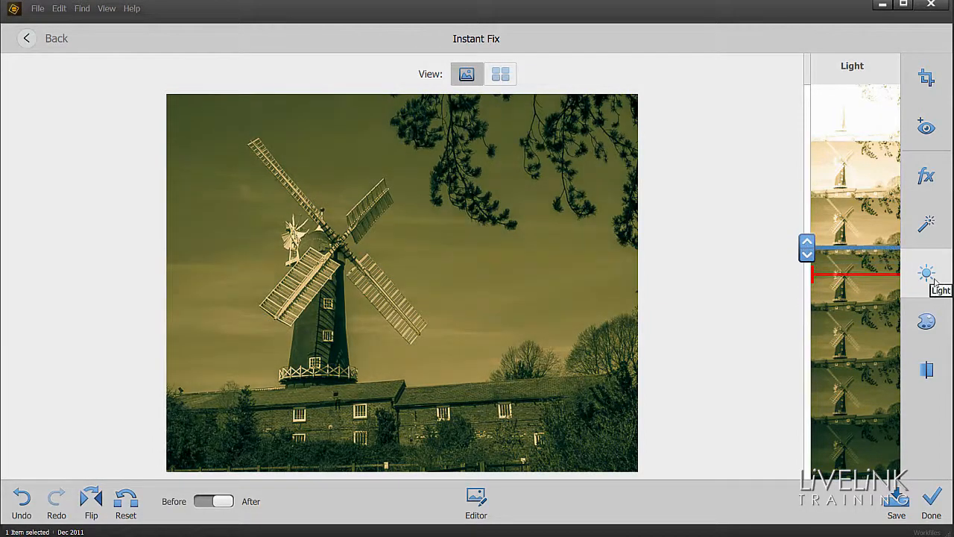
click(927, 323)
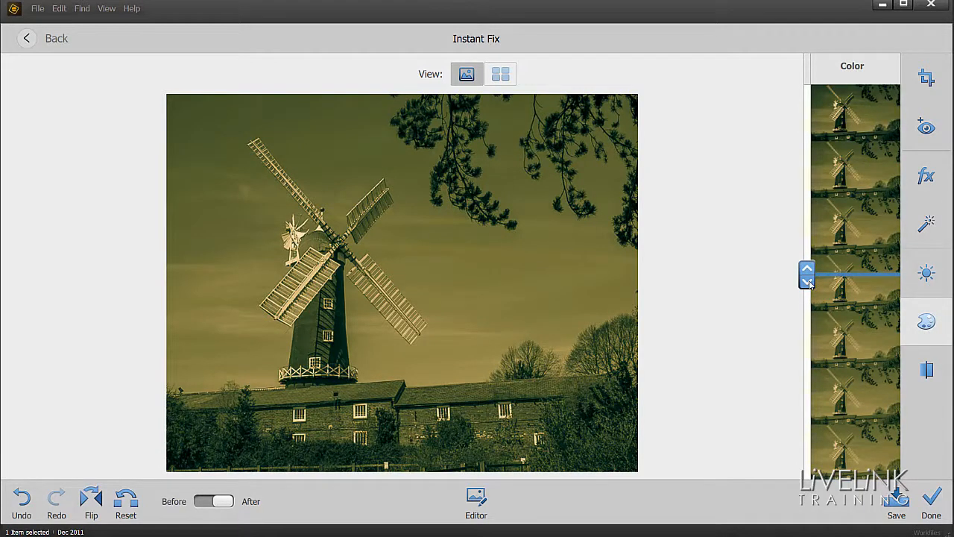
mouse_move(808, 284)
mouse_down()
mouse_move(807, 202)
mouse_move(792, 185)
mouse_move(802, 170)
mouse_up()
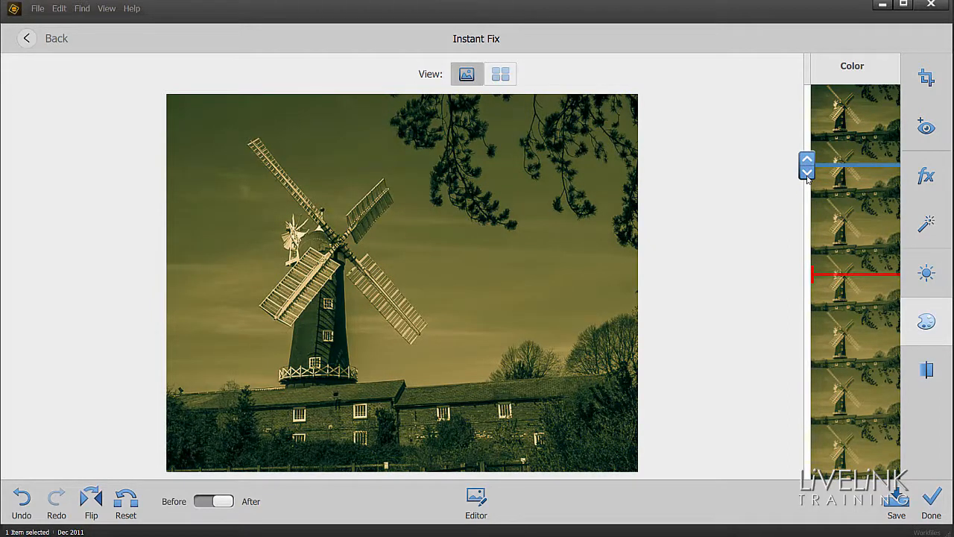
drag(808, 175, 808, 299)
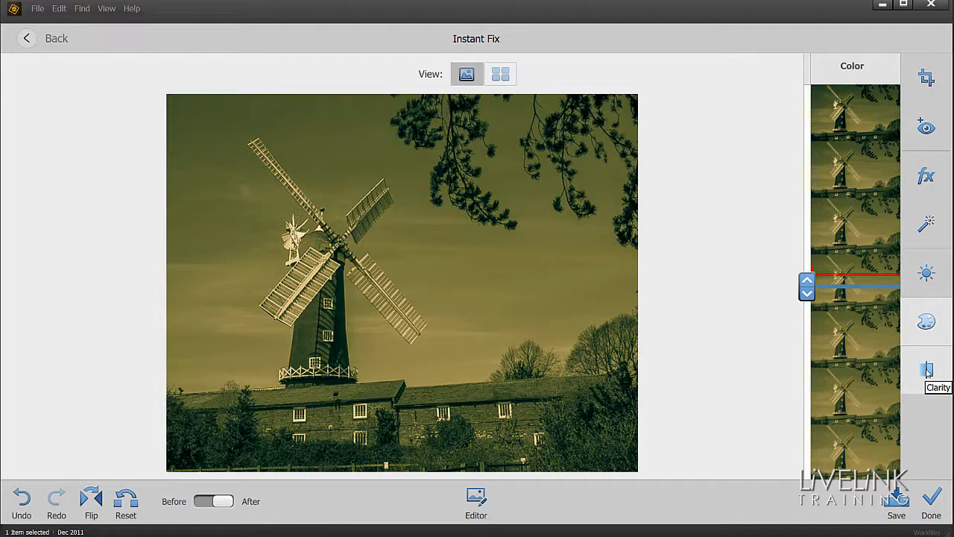
Test high and low Clarity on the photo and set it just below its starting level
click(928, 371)
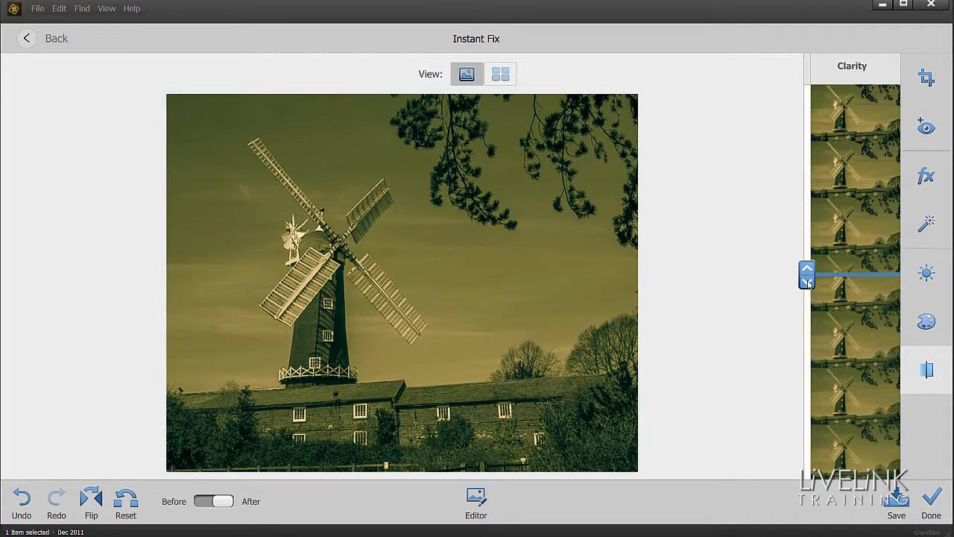
drag(808, 280, 786, 125)
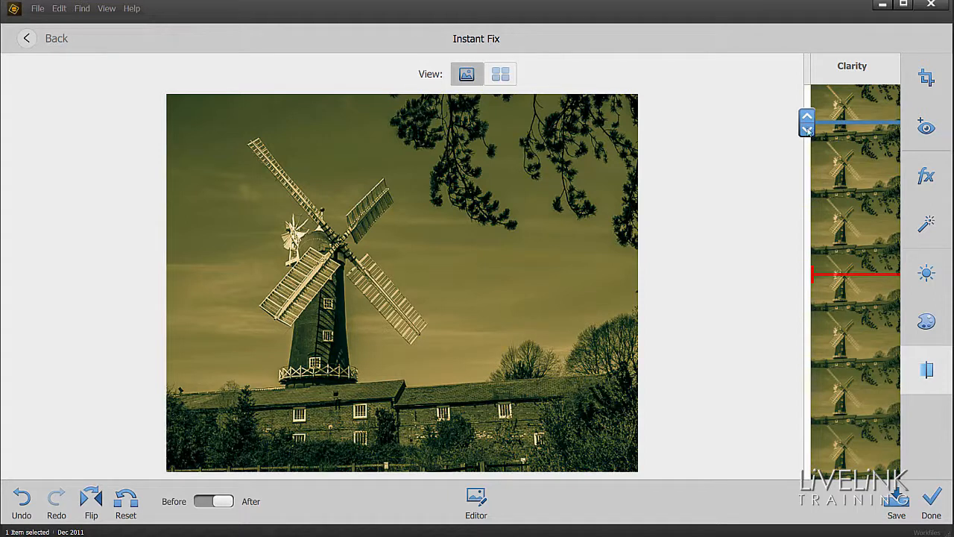
drag(807, 131, 809, 458)
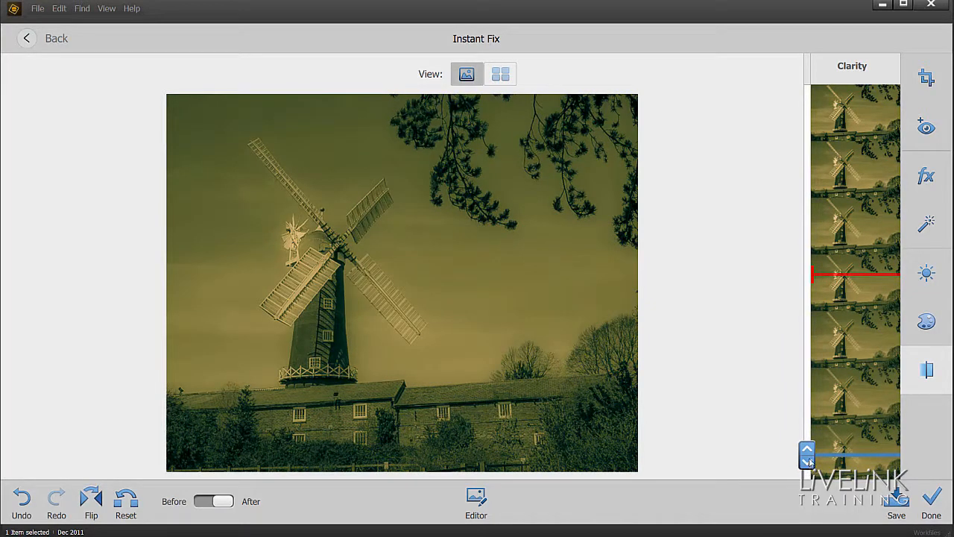
drag(807, 463, 809, 285)
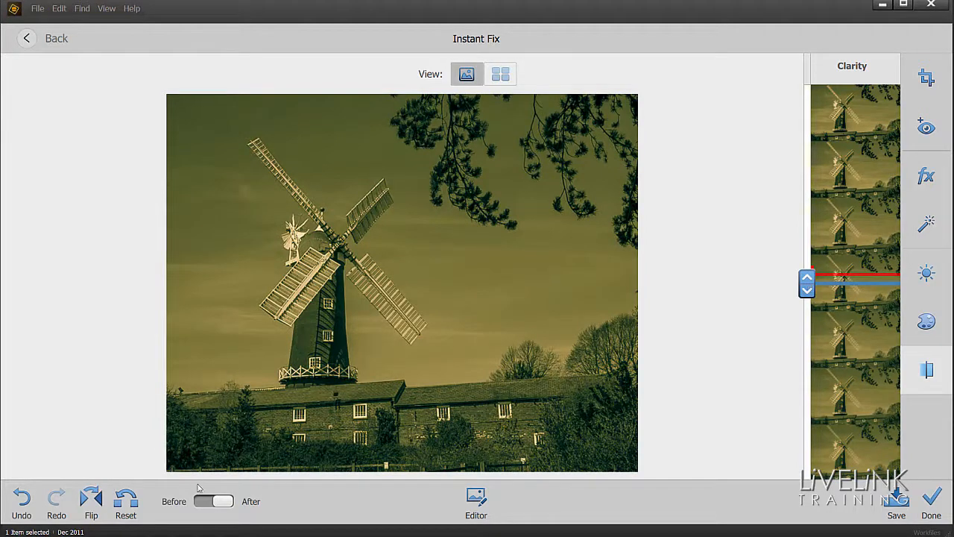
Compare the original windmill photo with the edited version
click(200, 506)
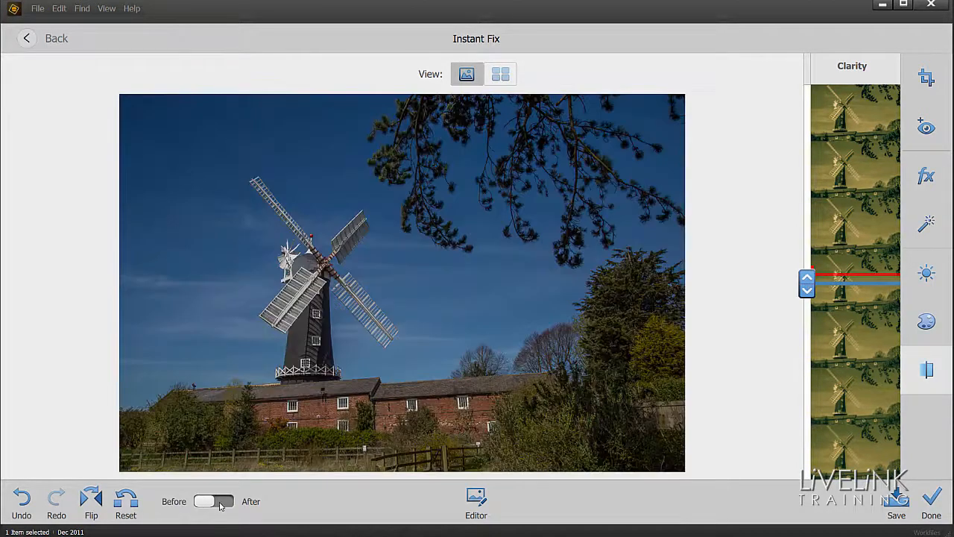
click(229, 505)
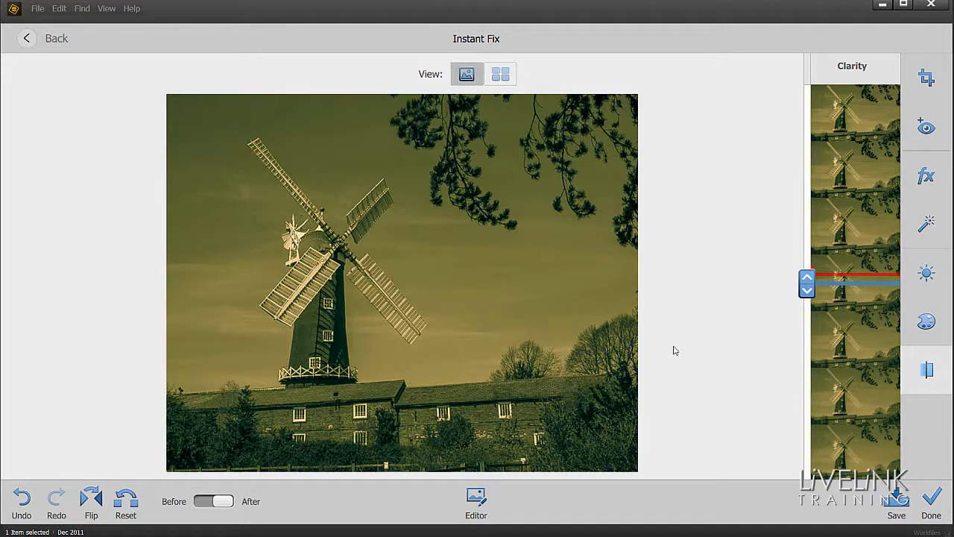
Save the edited windmill photo and return to the media library
click(899, 507)
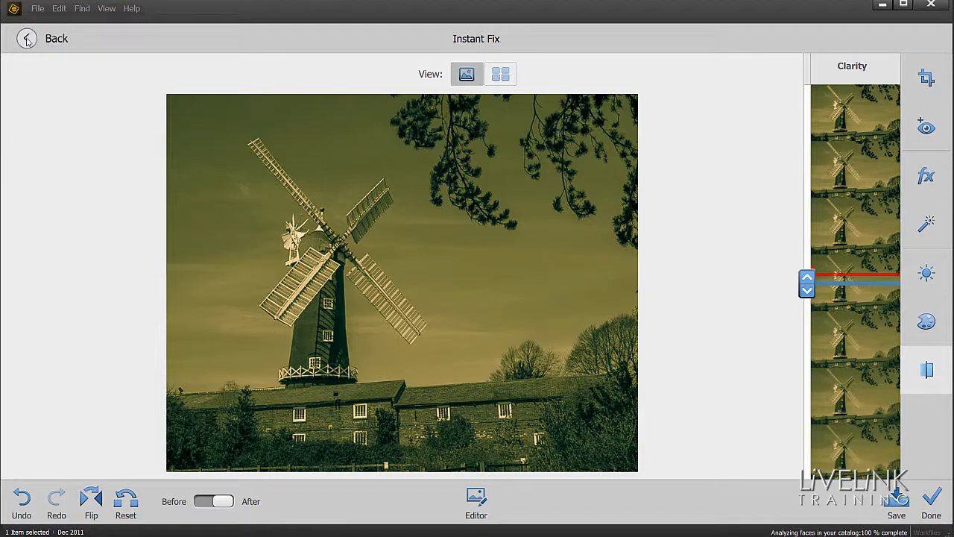
click(58, 40)
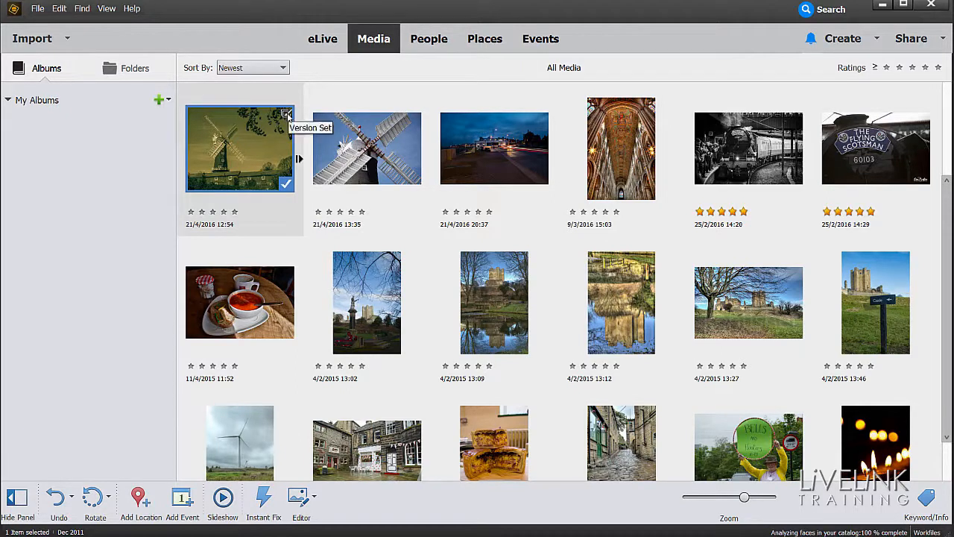
Expand the windmill photo's version set to view the edited and original images, collapse it and expand it again
click(299, 160)
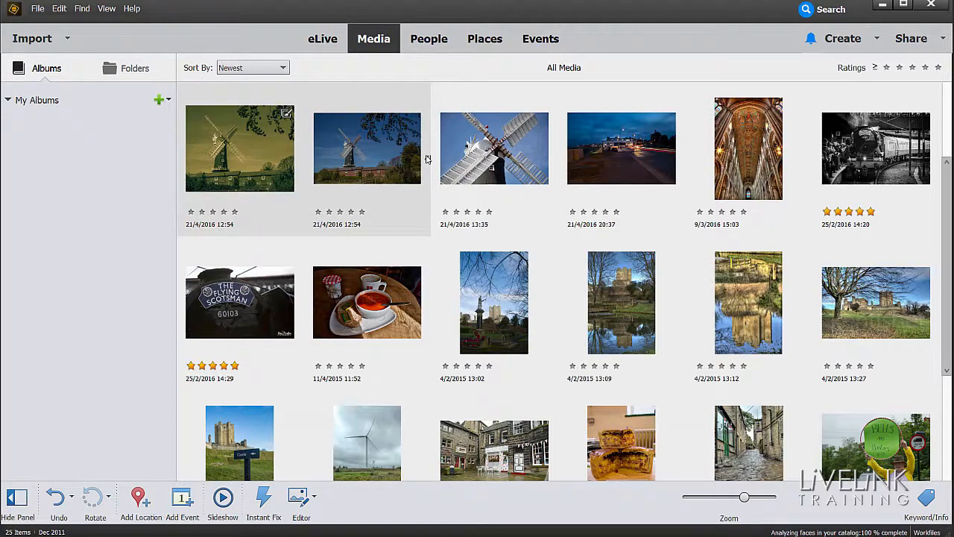
key(ctrl+alt+s)
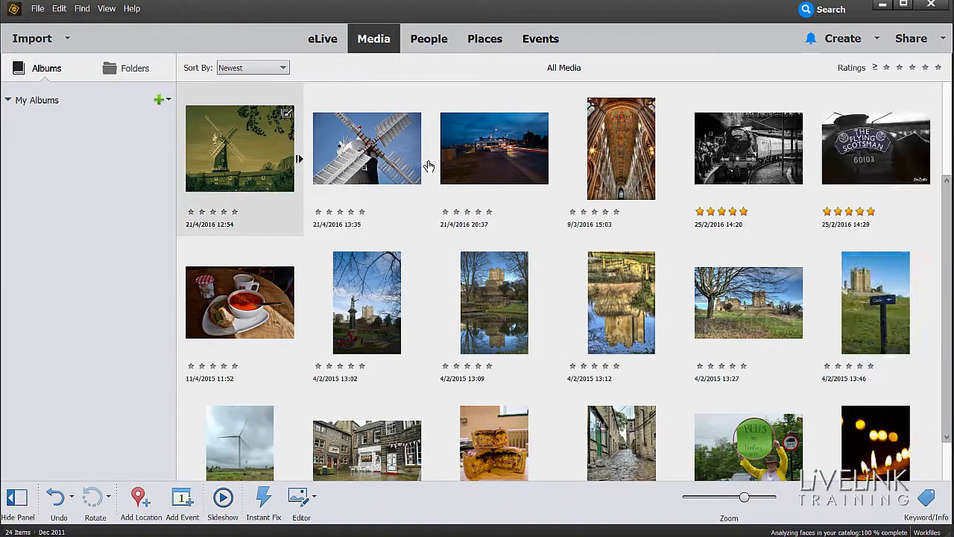
click(299, 160)
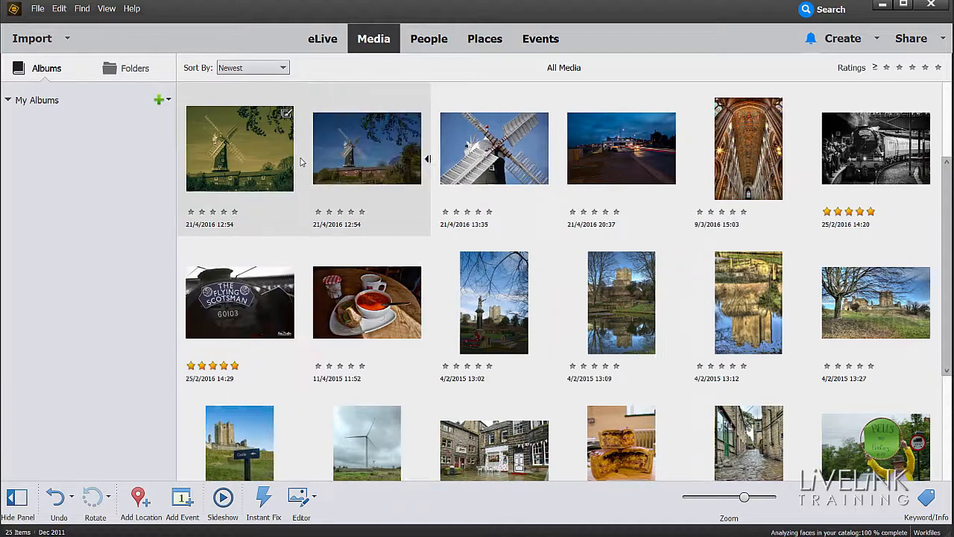
Review the Version Set commands available for the original windmill photo without applying any
right_click(362, 143)
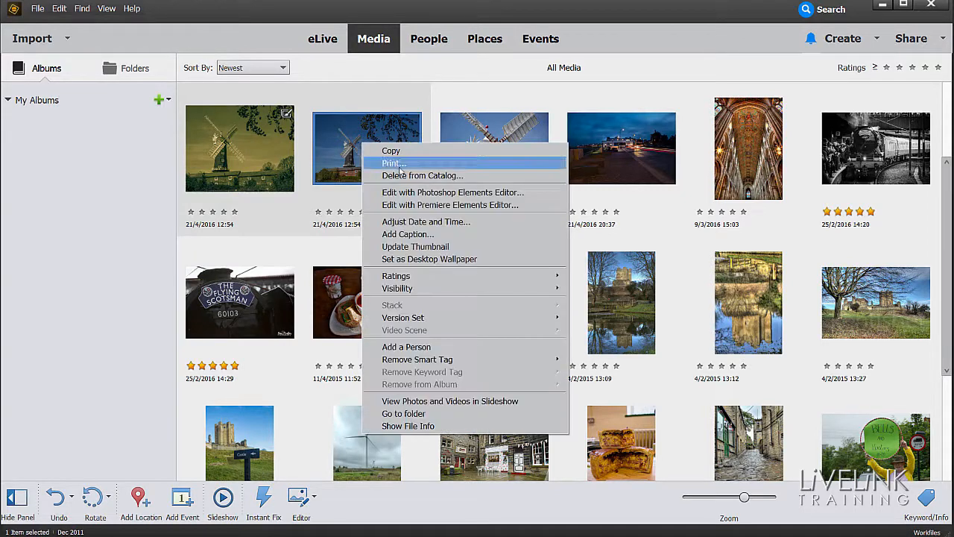
mouse_move(460, 318)
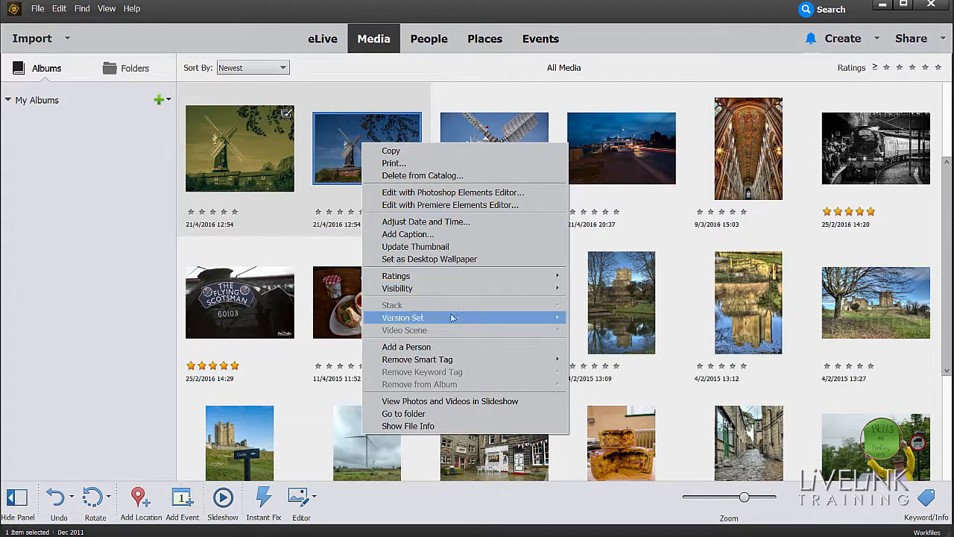
mouse_move(448, 316)
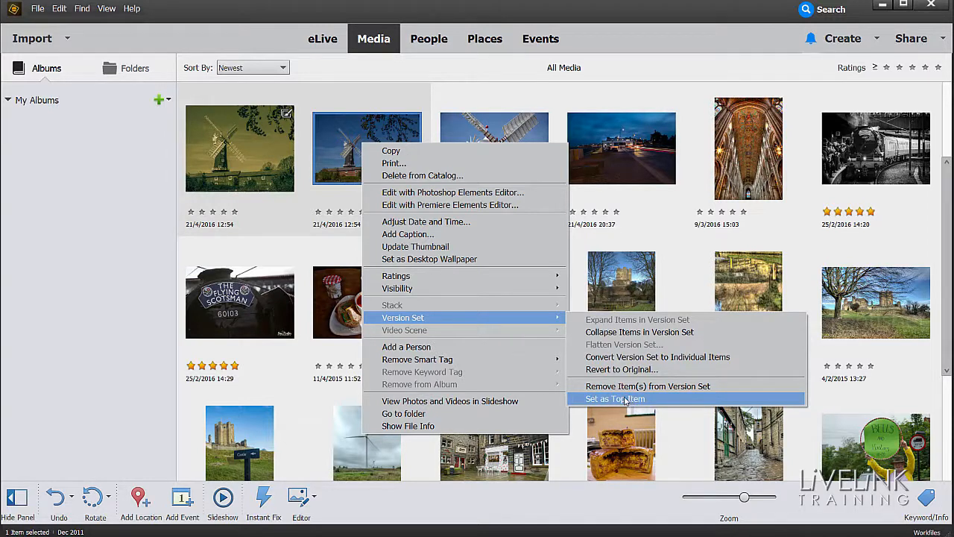
click(87, 167)
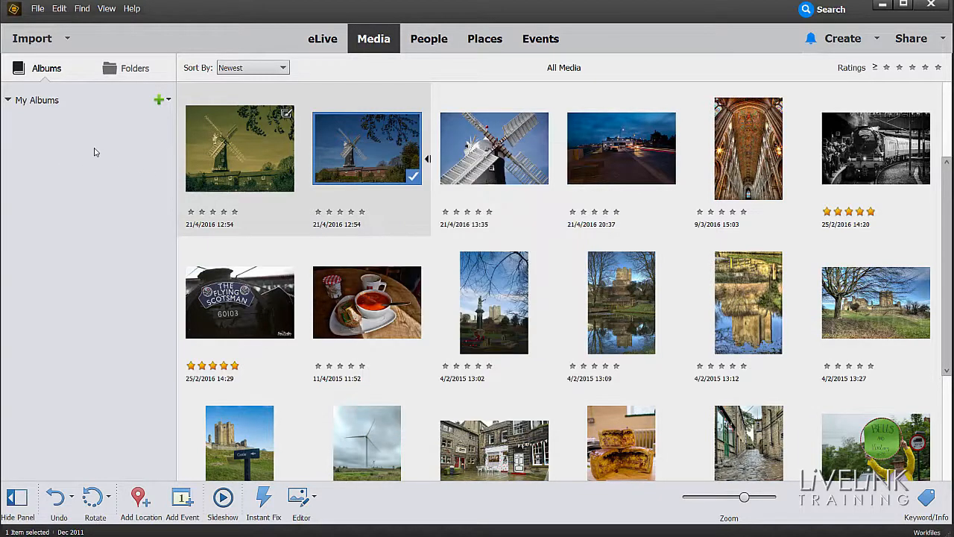